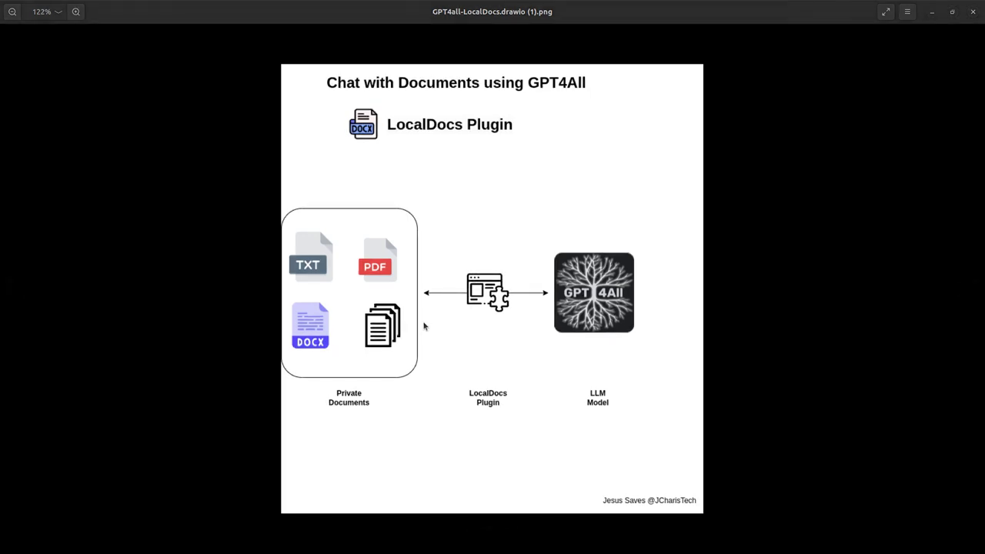
Switch to GPT4All, check for component updates with the maintenance installer, and quit the installer
key("alt+Tab")
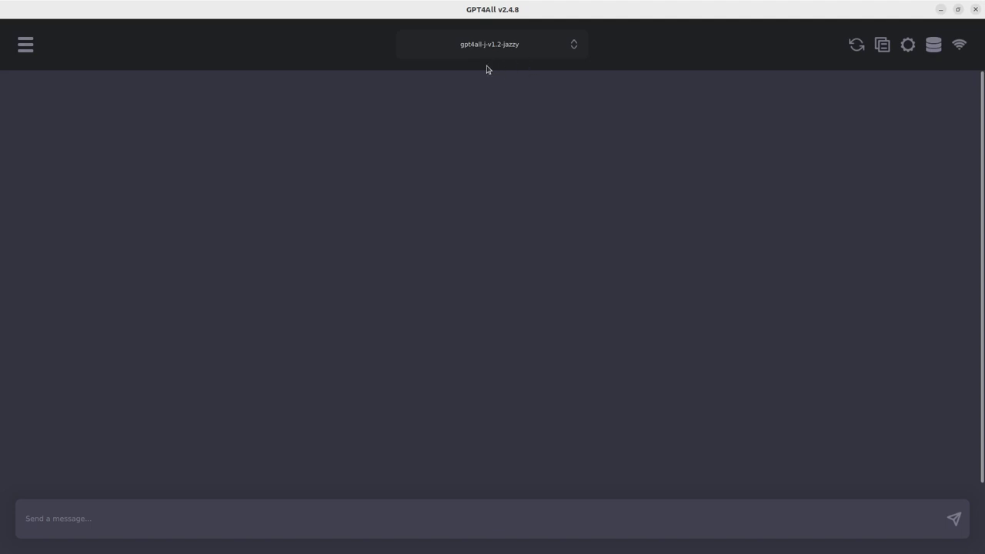
left_click(22, 52)
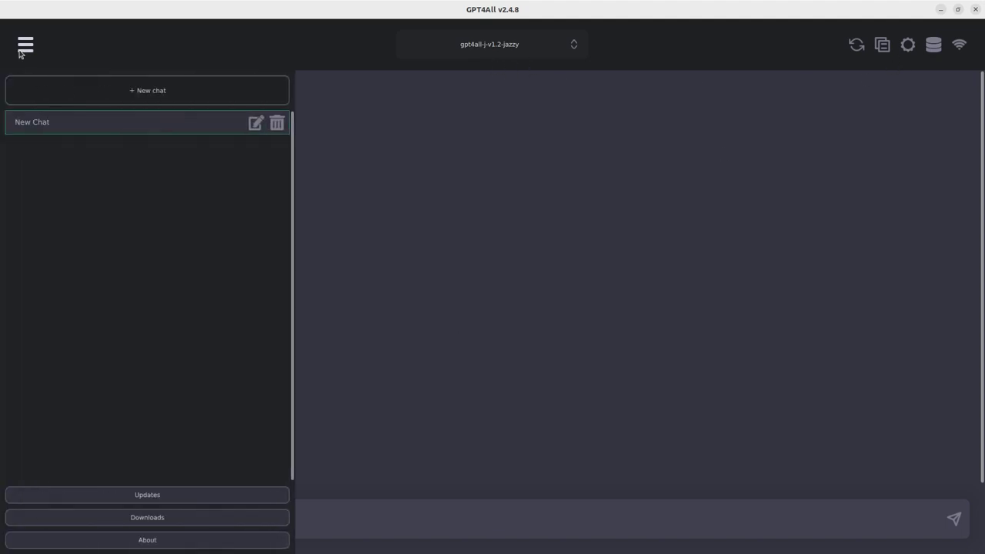
left_click(166, 497)
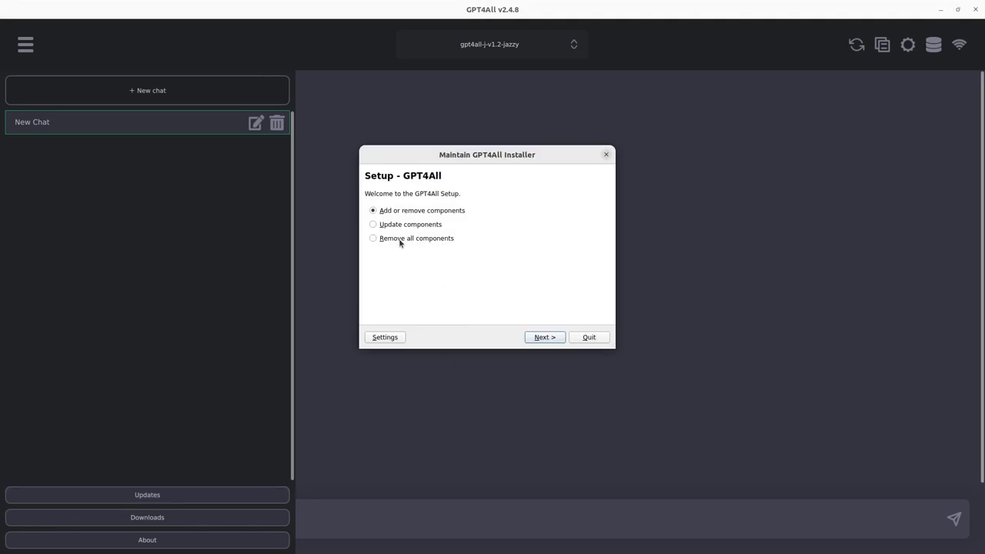
left_click(545, 338)
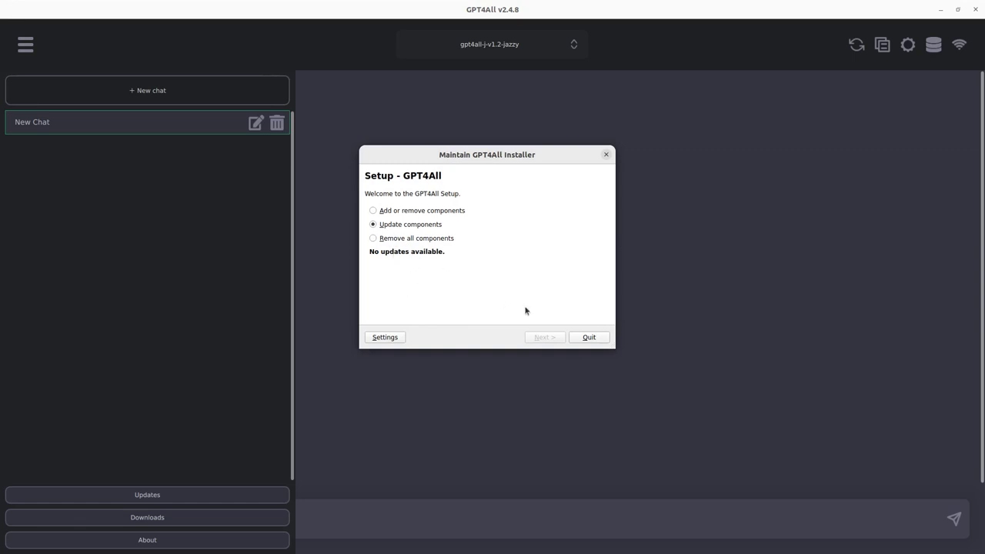
left_click(588, 338)
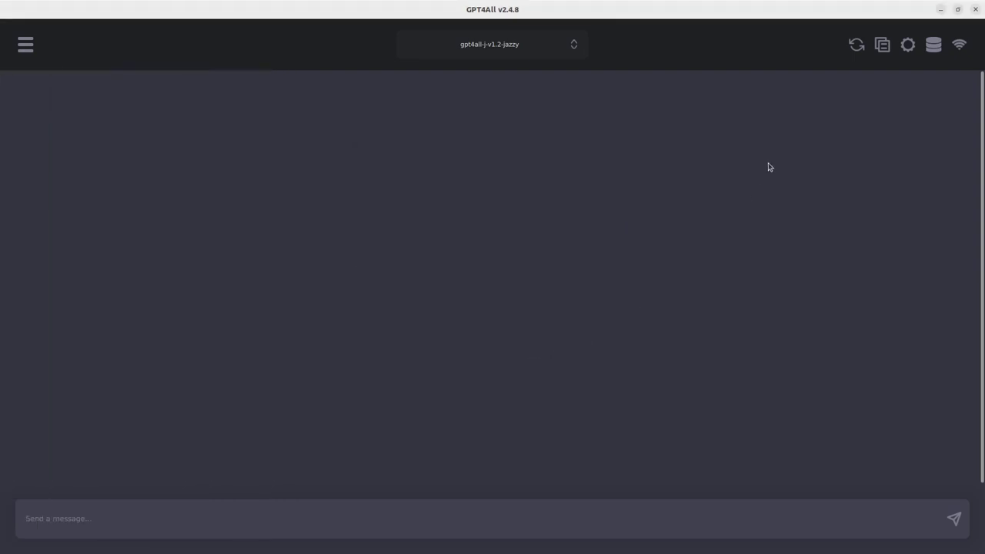
Open the LocalDocs Plugin (BETA) settings
left_click(909, 46)
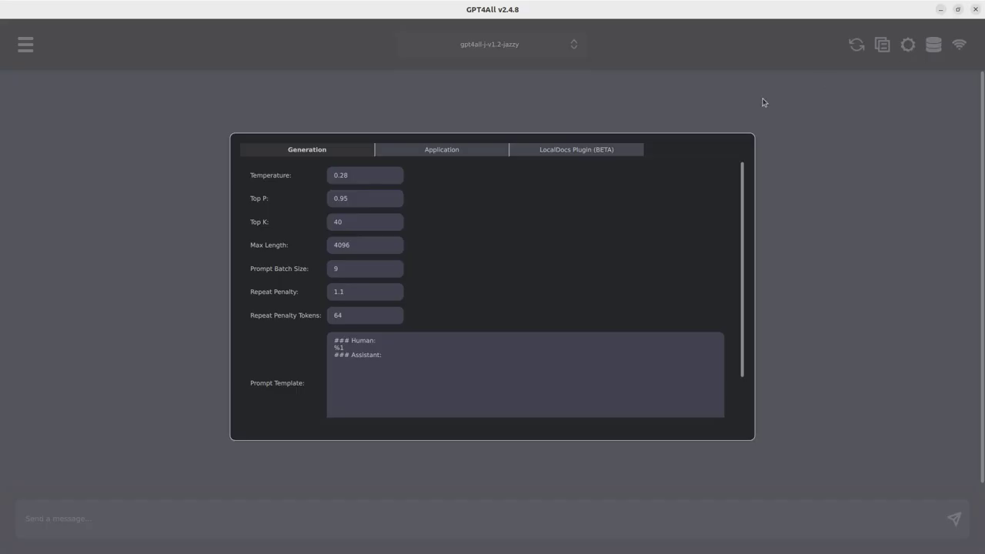
left_click(570, 152)
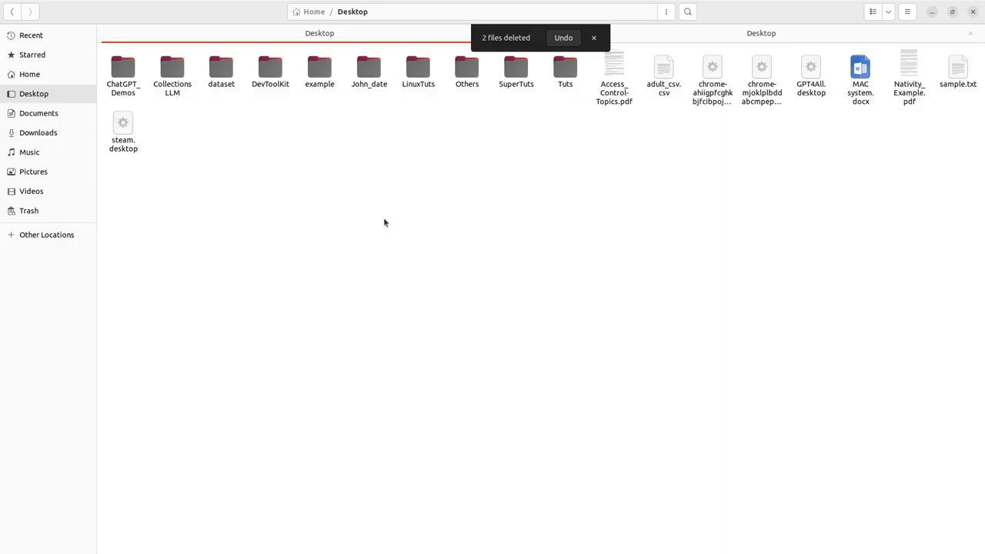
Preview Access_Control-Topics.pdf from the Desktop folder in a maximized window, and minimize the document viewer
left_click(620, 95)
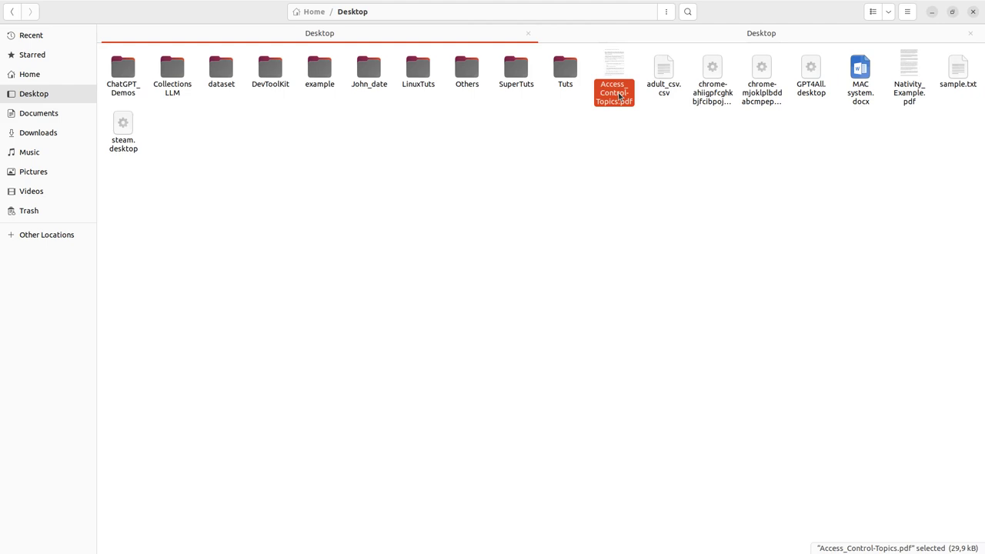
double_click(620, 96)
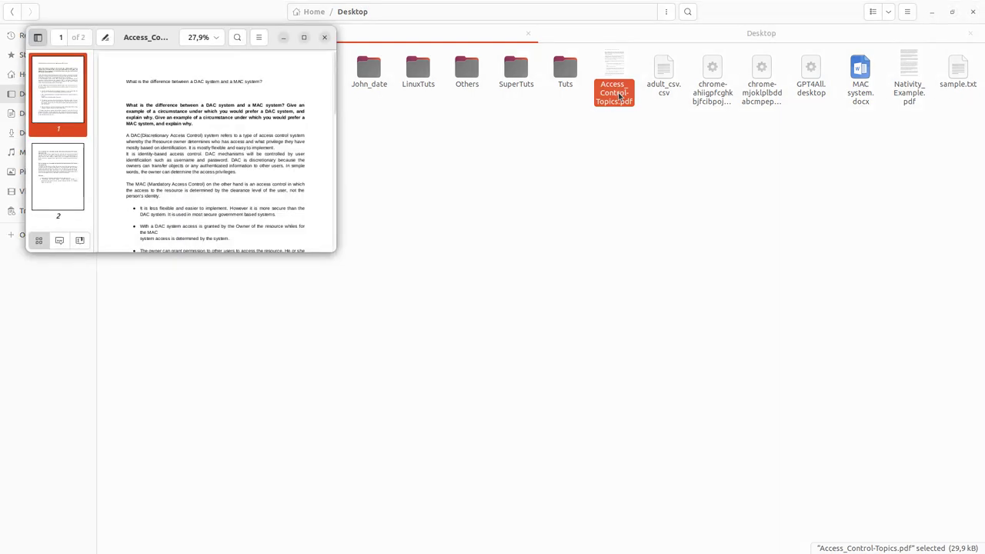
left_click(306, 39)
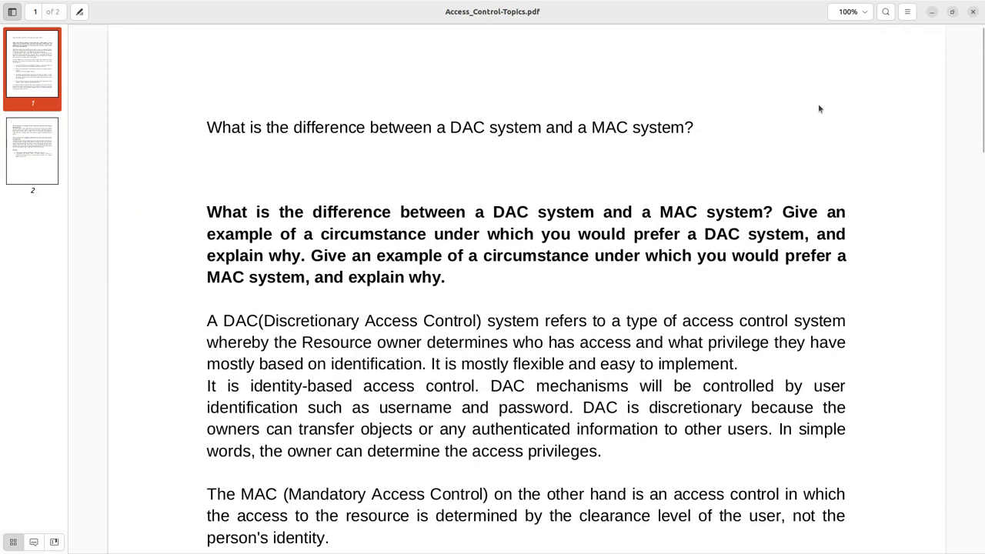
left_click(933, 13)
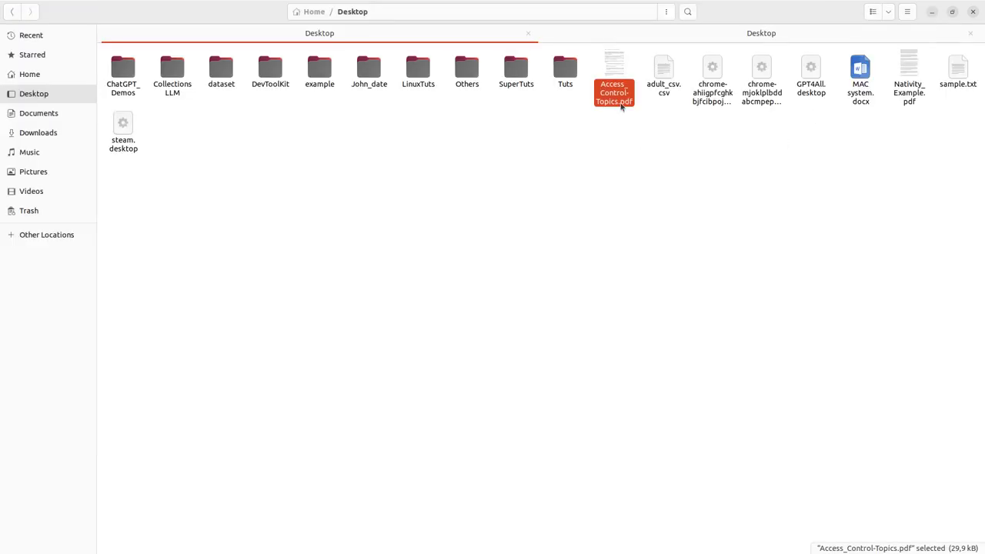
Copy Access_Control-Topics.pdf from the Desktop into the CollectionsLLM folder
right_click(622, 102)
left_click(647, 148)
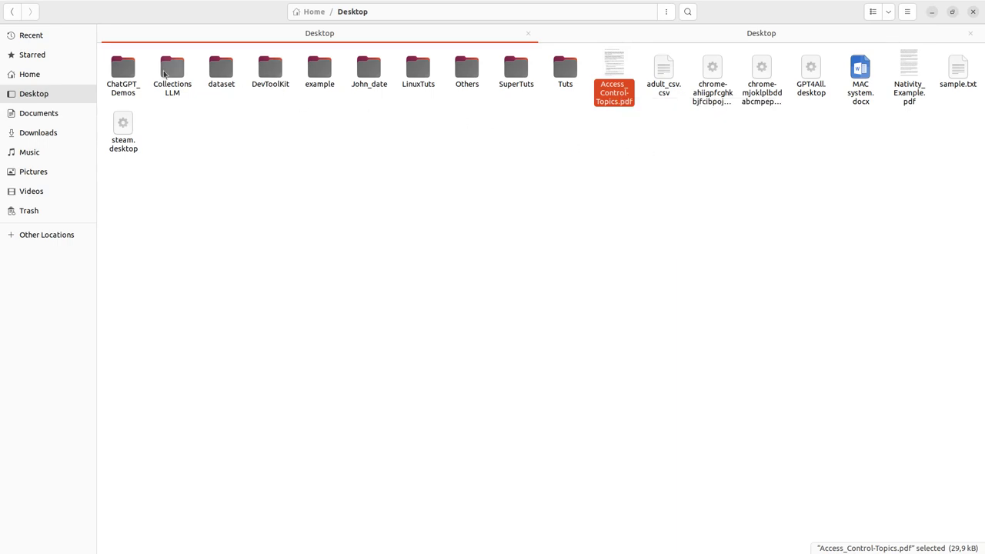
double_click(170, 86)
right_click(213, 147)
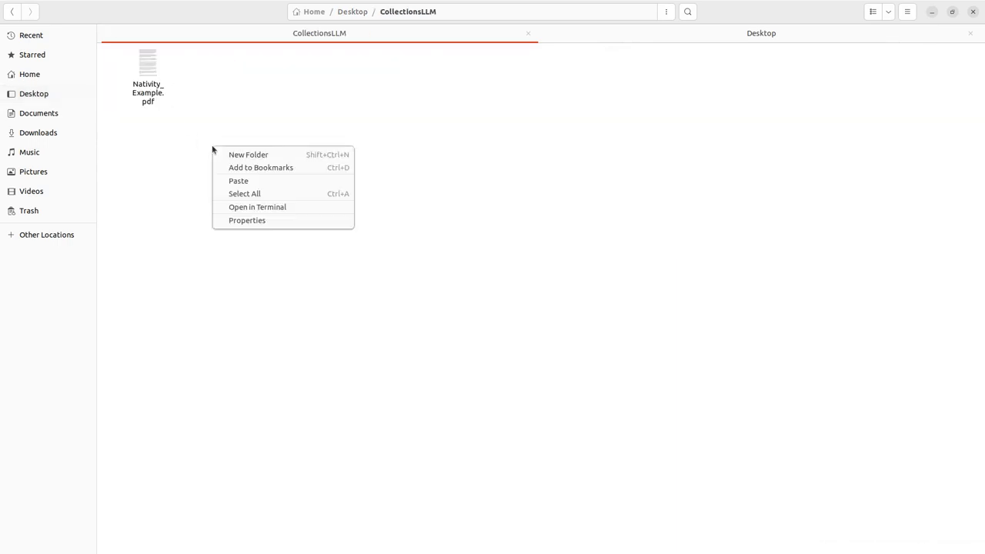
left_click(240, 183)
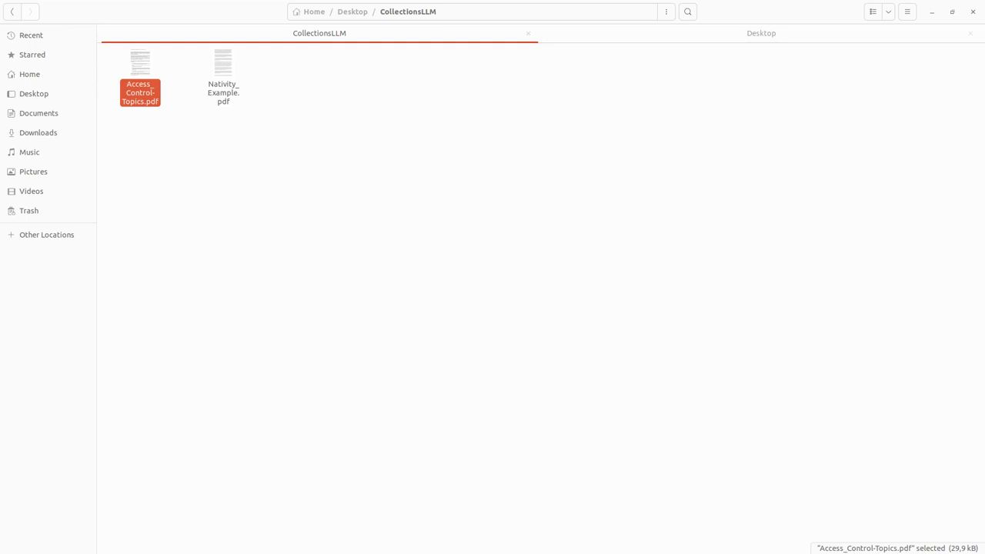
Switch back to GPT4All and choose Desktop/CollectionsLLM as the folder path for a new LocalDocs collection
key("alt+Tab")
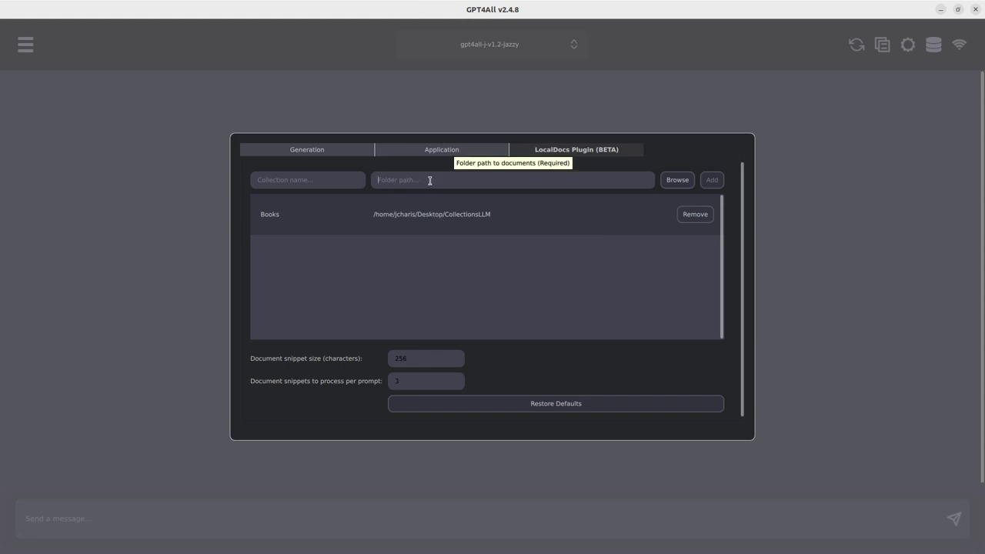
left_click(688, 180)
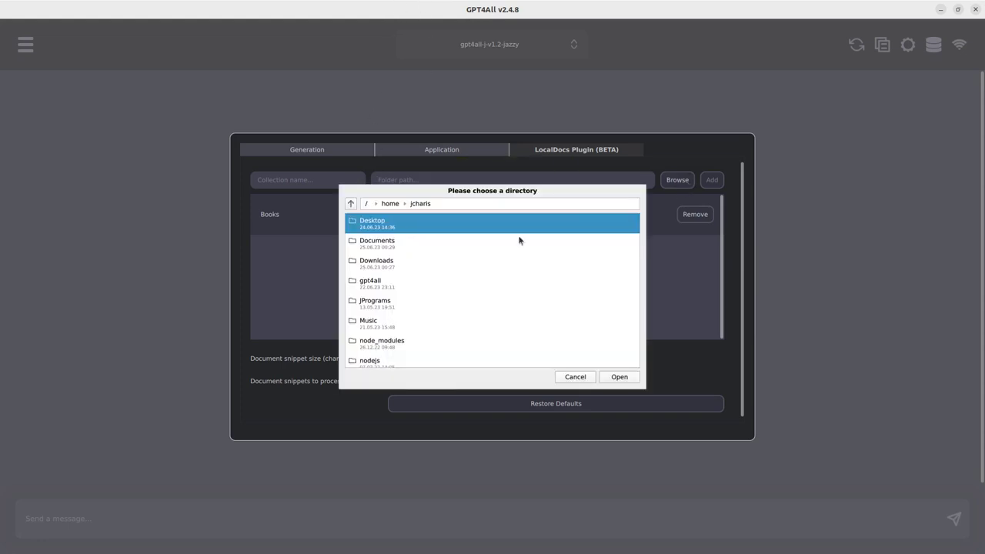
left_click(396, 224)
double_click(396, 224)
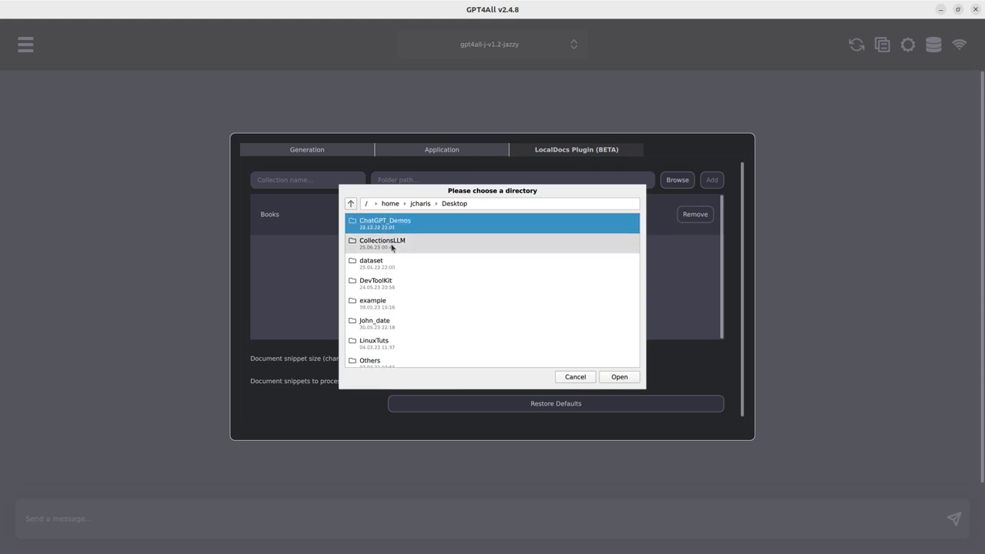
left_click(395, 245)
left_click(617, 378)
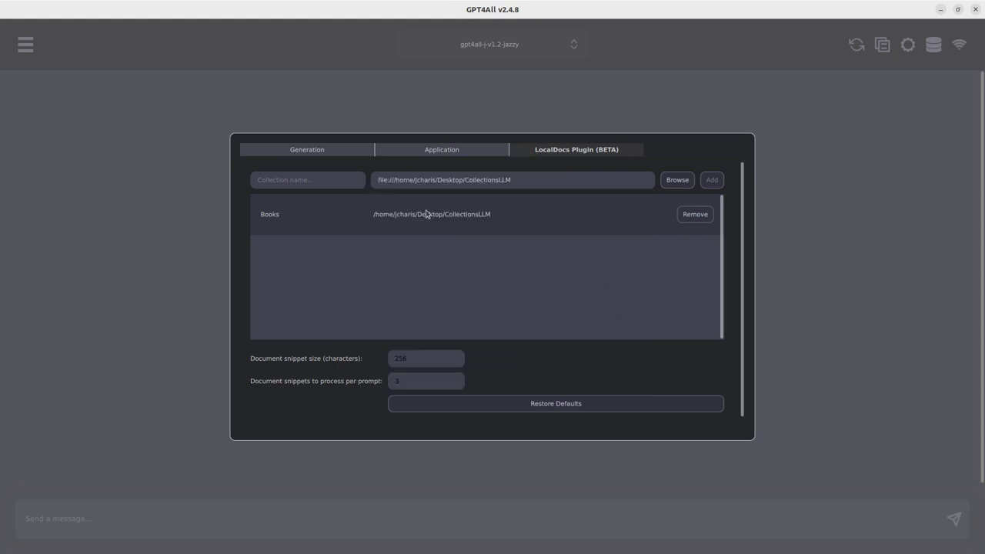
Name the new collection PrivateDocuments, add it to the LocalDocs list, and close the settings
left_click(332, 182)
type("Private")
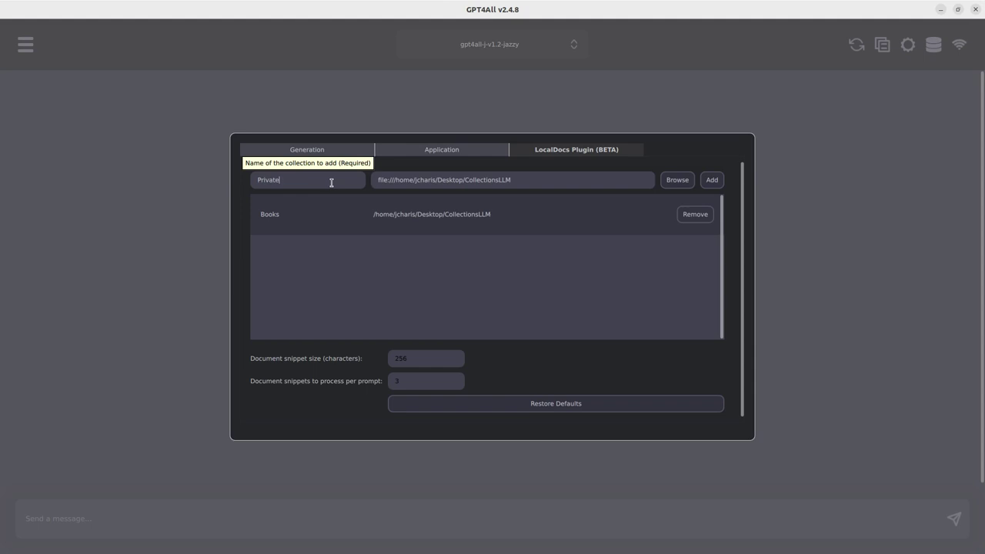
type("Documents")
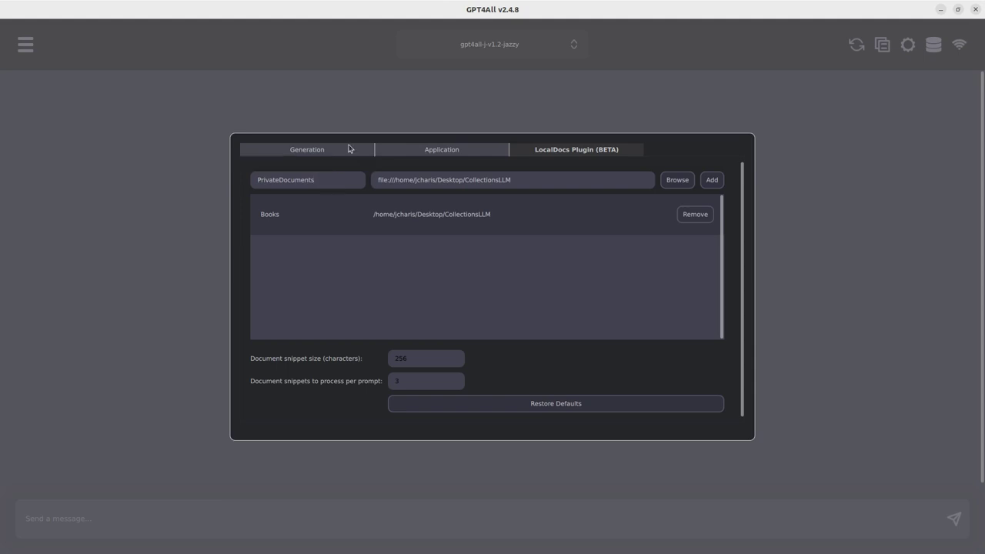
left_click(714, 182)
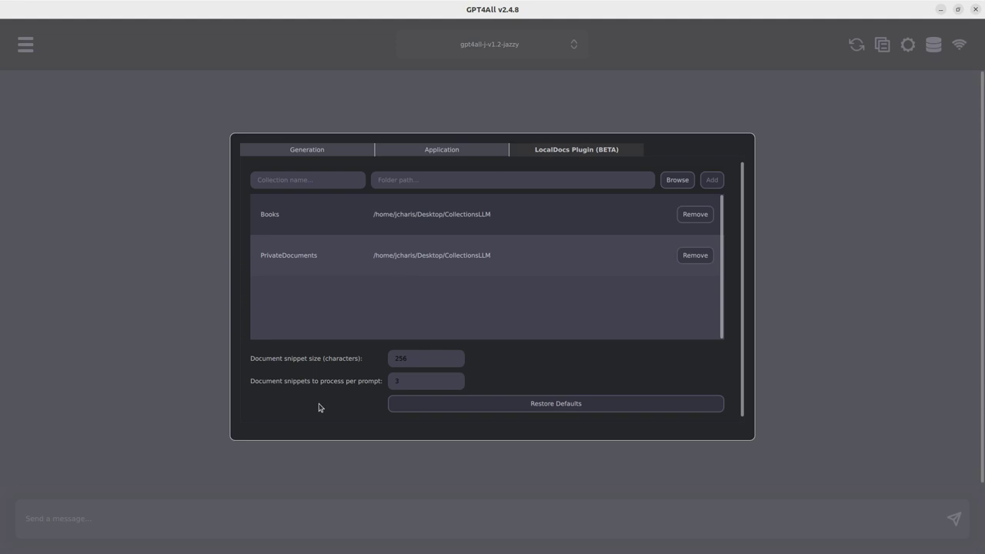
mouse_move(393, 359)
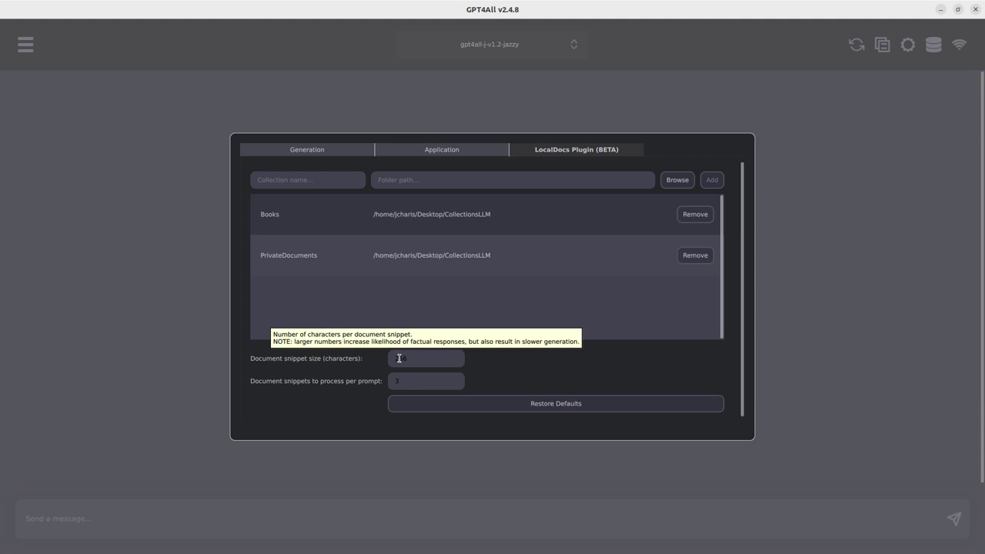
left_click(787, 265)
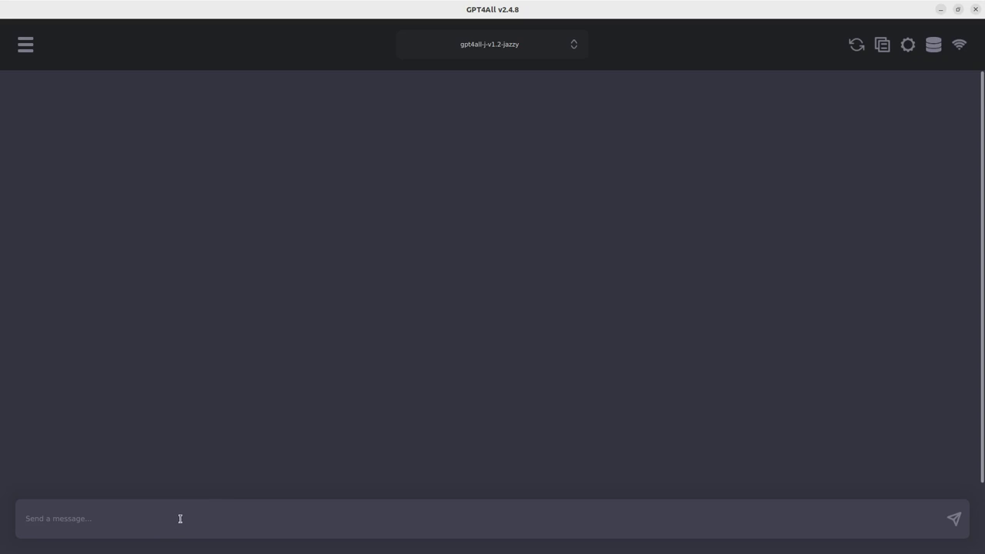
Enable the PrivateDocuments LocalDocs collection for the current chat and close the collections list
left_click(933, 47)
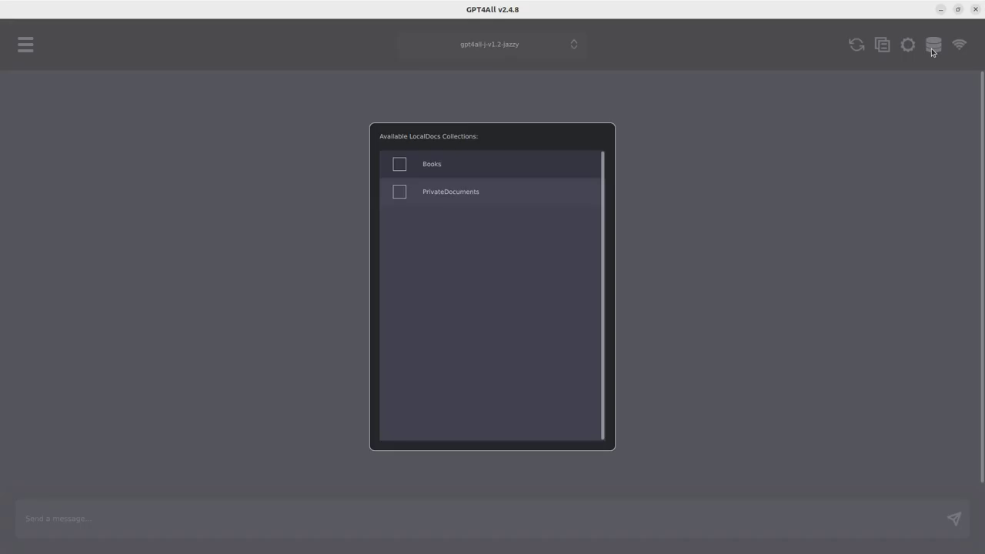
left_click(401, 194)
left_click(688, 276)
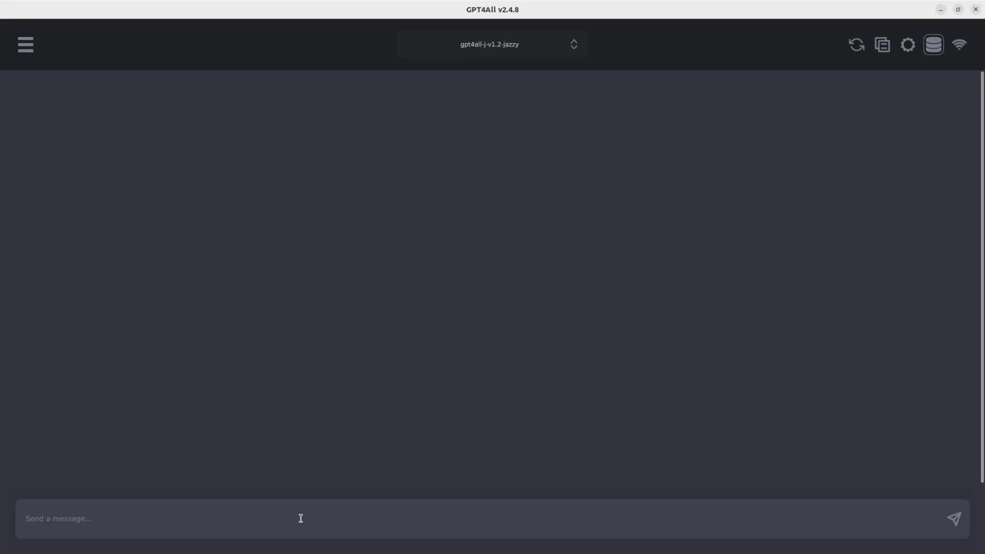
Send the model the greeting "Hello", followed by the question "What is the difference between MAC and DAC system?"
type("Hello")
key("Return")
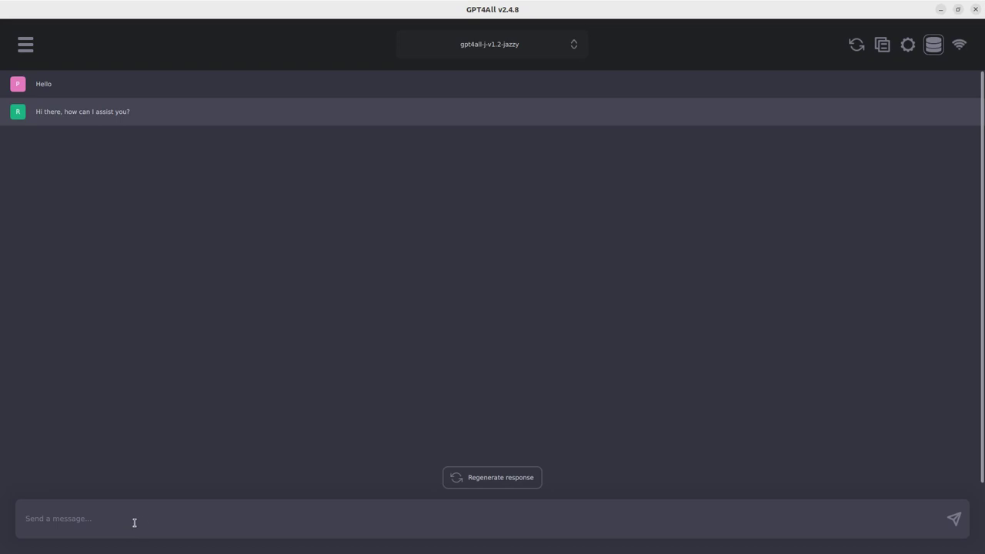
type("W")
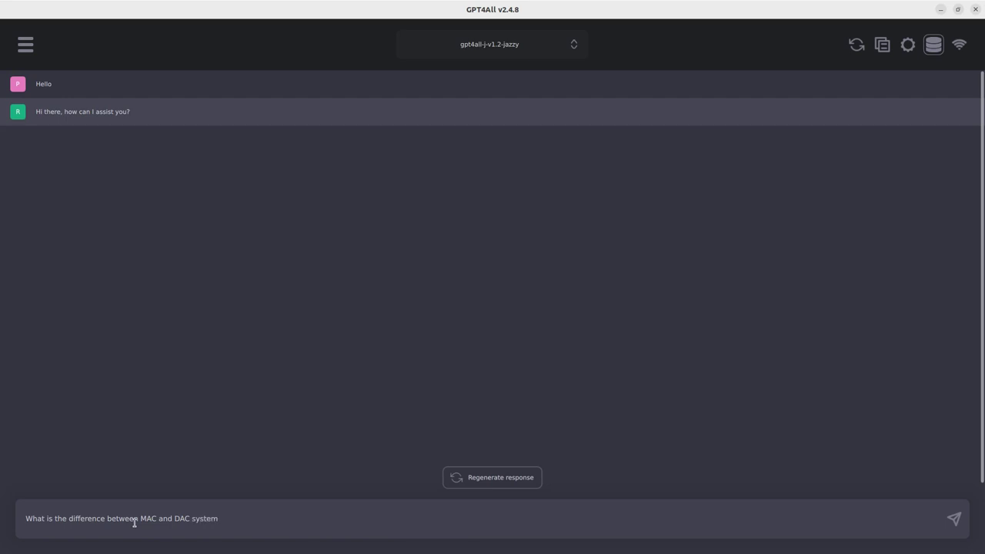
key("Return")
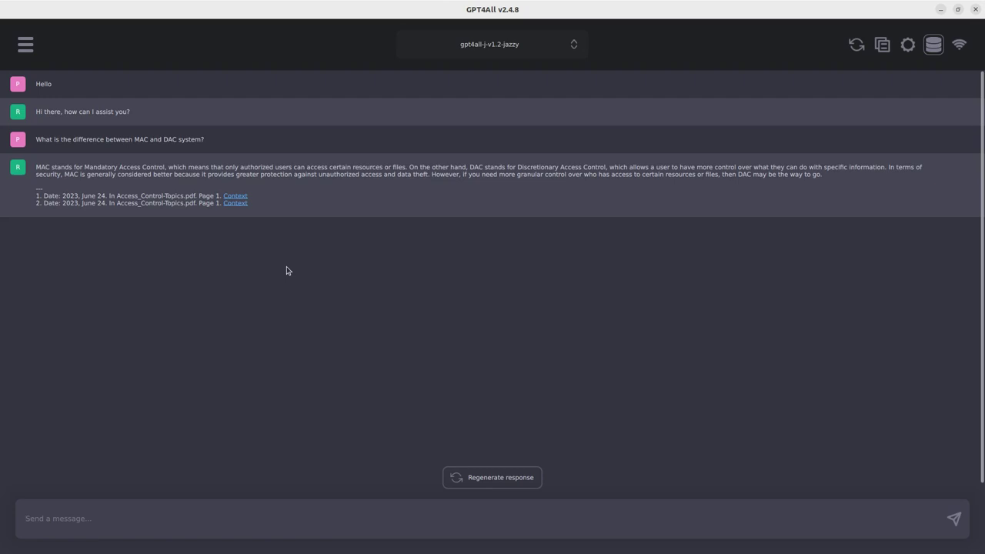
View the source context of both Access_Control-Topics.pdf references cited under the answer about MAC and DAC
left_click(238, 197)
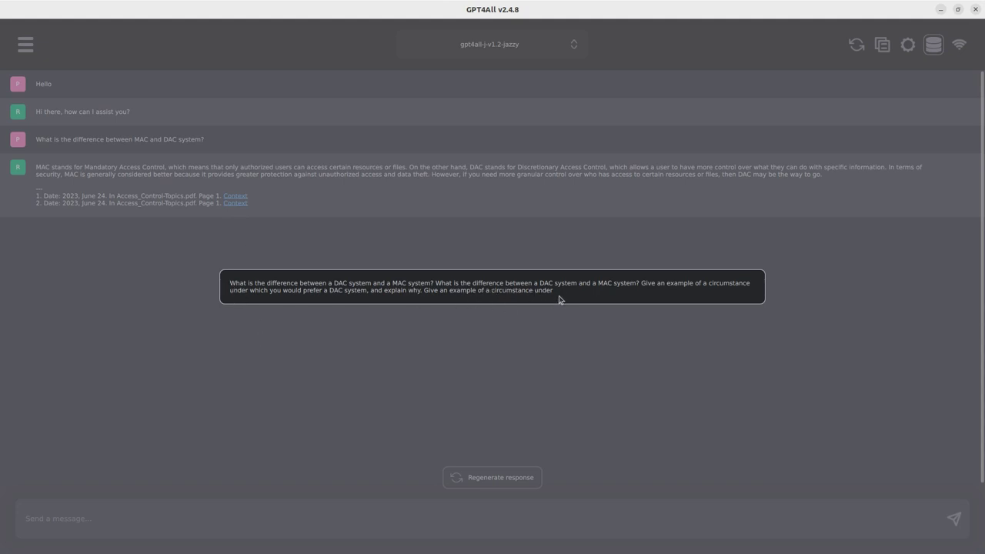
left_click(424, 330)
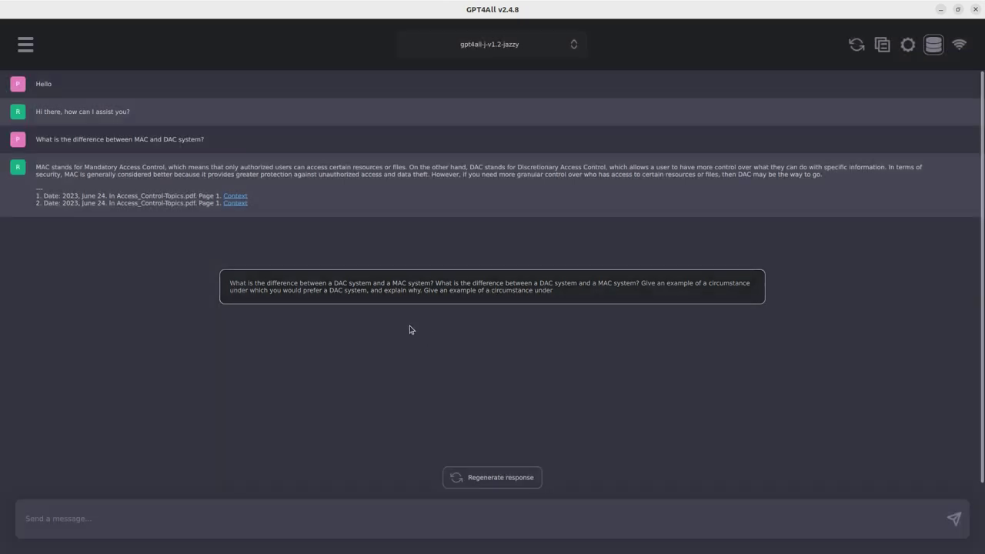
left_click(236, 203)
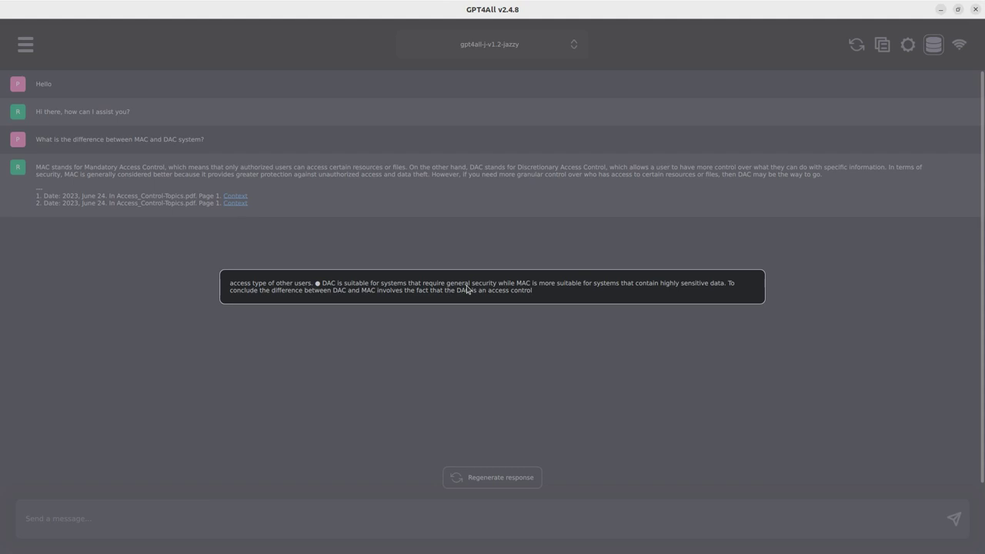
left_click(418, 356)
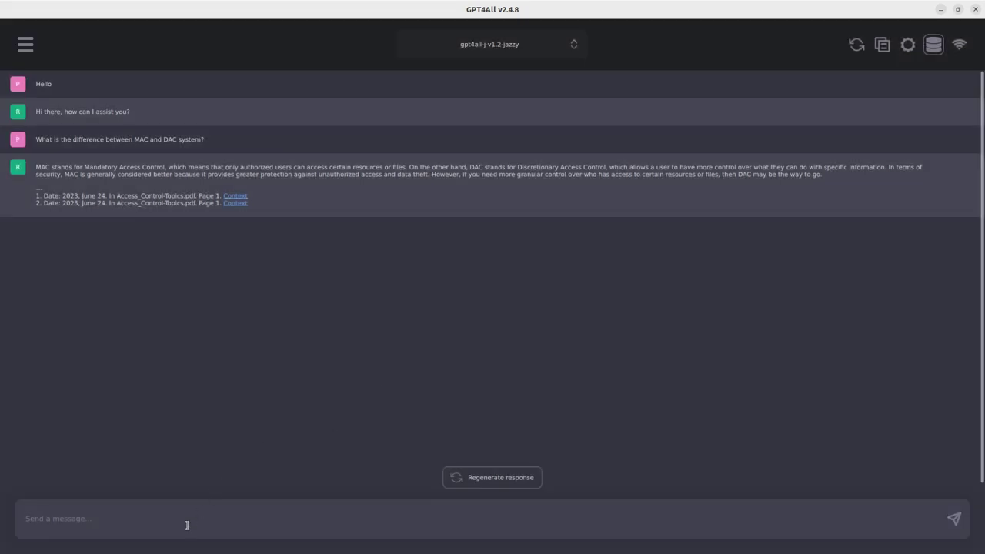
Ask the model "What is DAC" and review which LocalDocs collections are enabled for the chat
type("What is DAC")
key("Return")
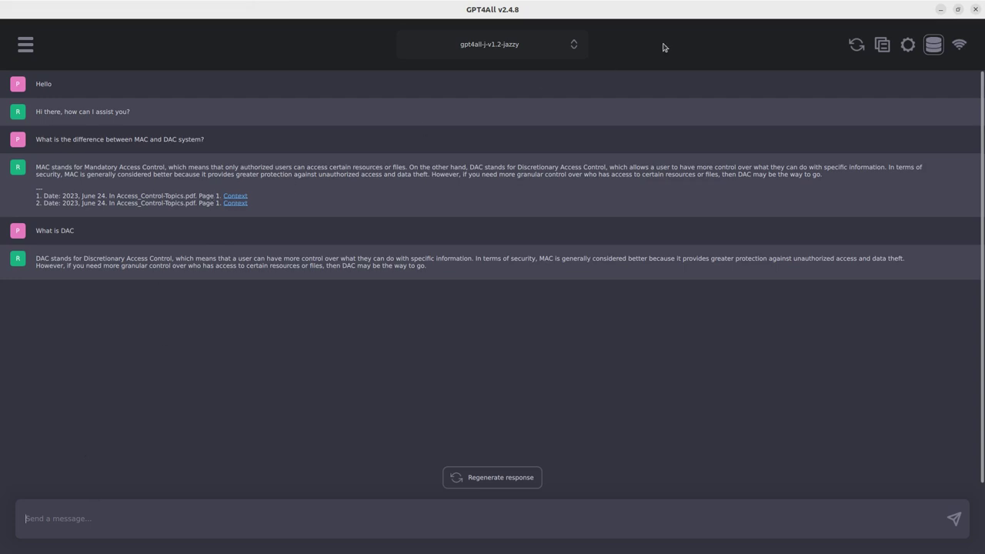
left_click(934, 46)
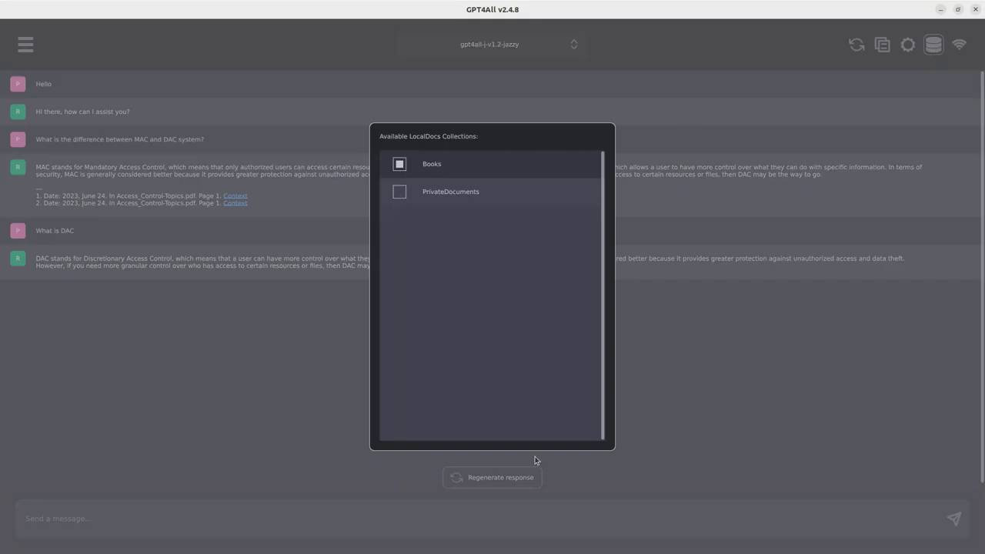
left_click(643, 465)
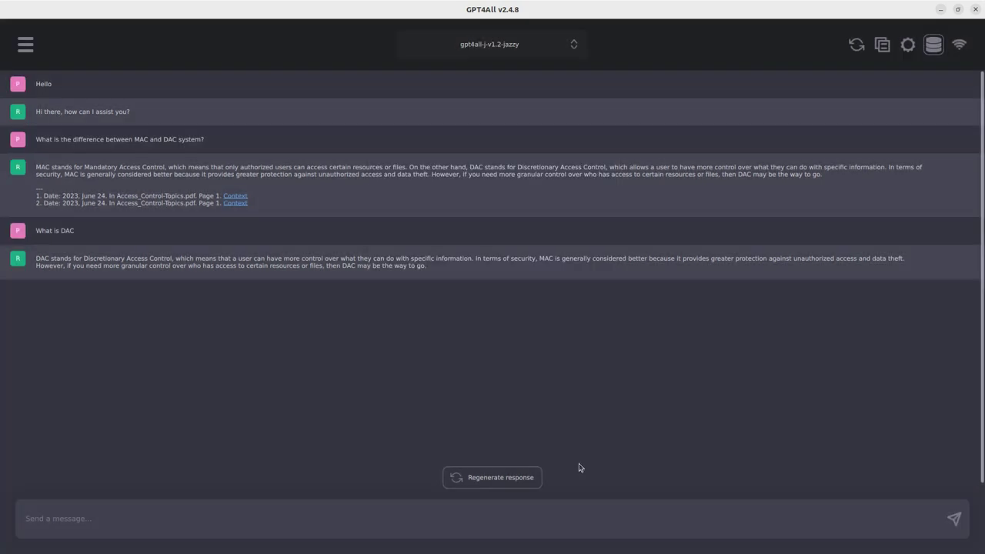
Ask the model "What is Kyrios image" in the current chat
left_click(303, 519)
type("What is Kyrios image")
key("Return")
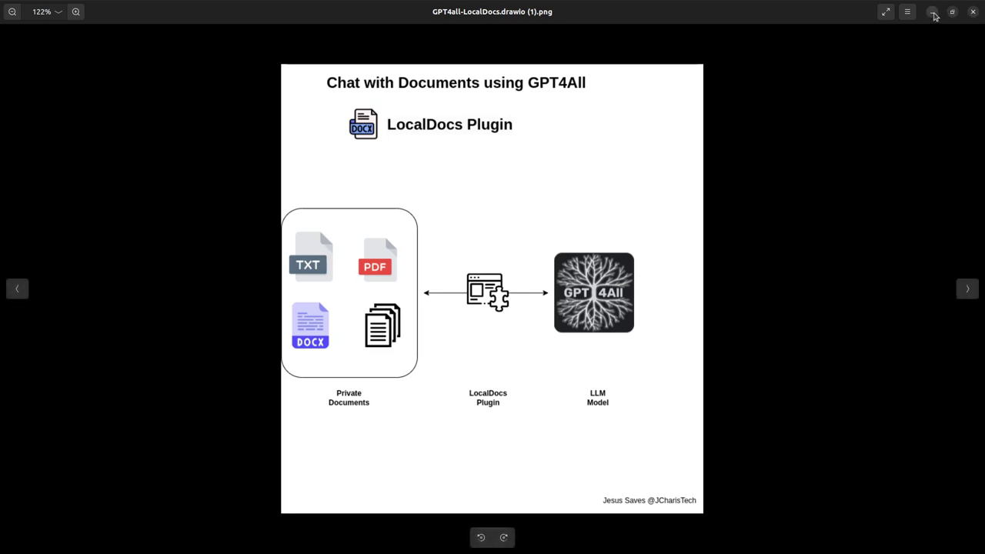
Minimize the LocalDocs diagram image and view the source context of two Nativity_Example.pdf references cited under the Kyrios image answer
left_click(933, 11)
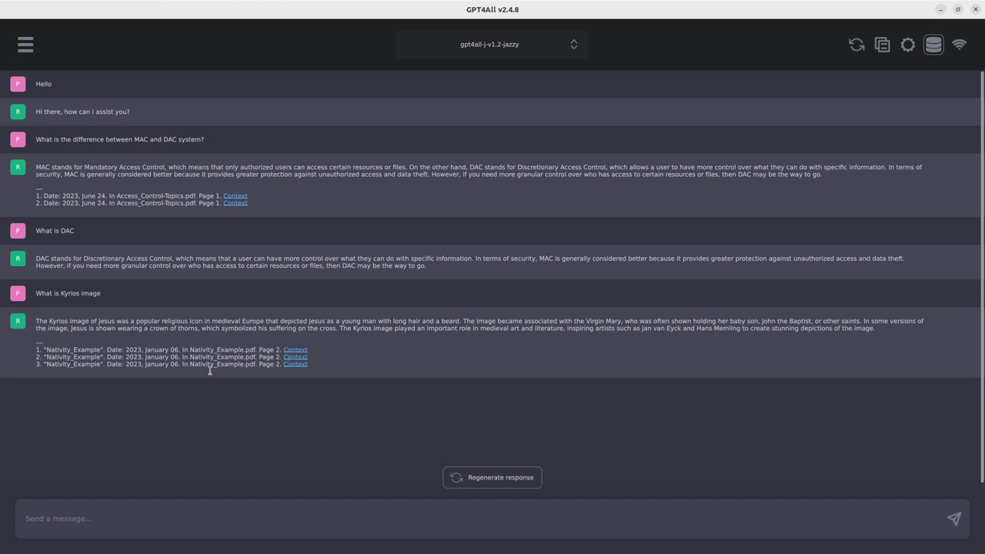
left_click(296, 361)
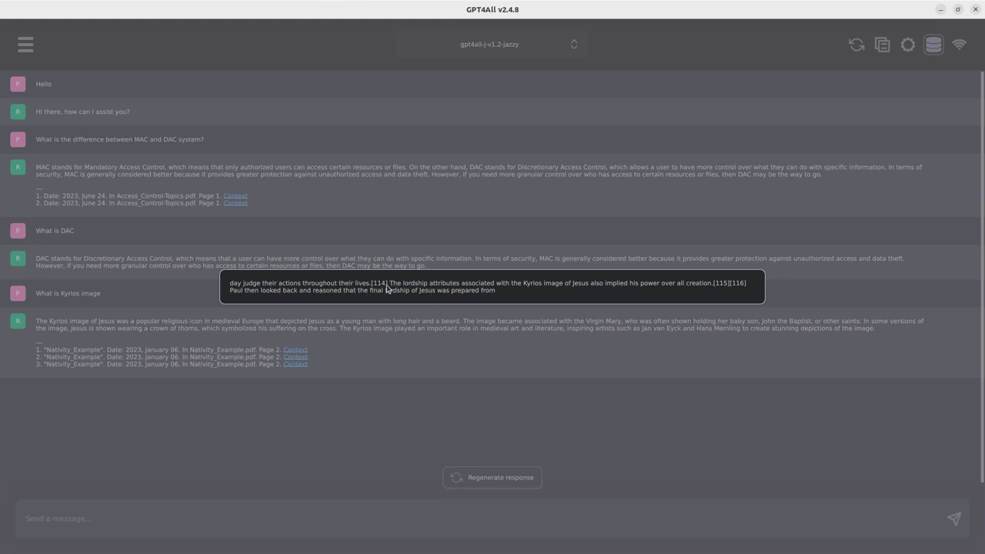
left_click(358, 359)
left_click(295, 357)
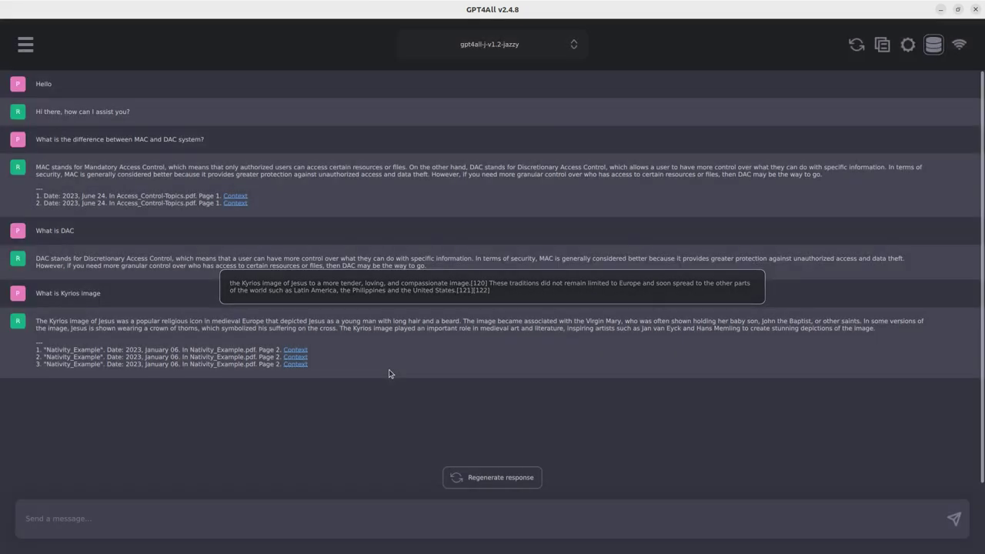
left_click(389, 371)
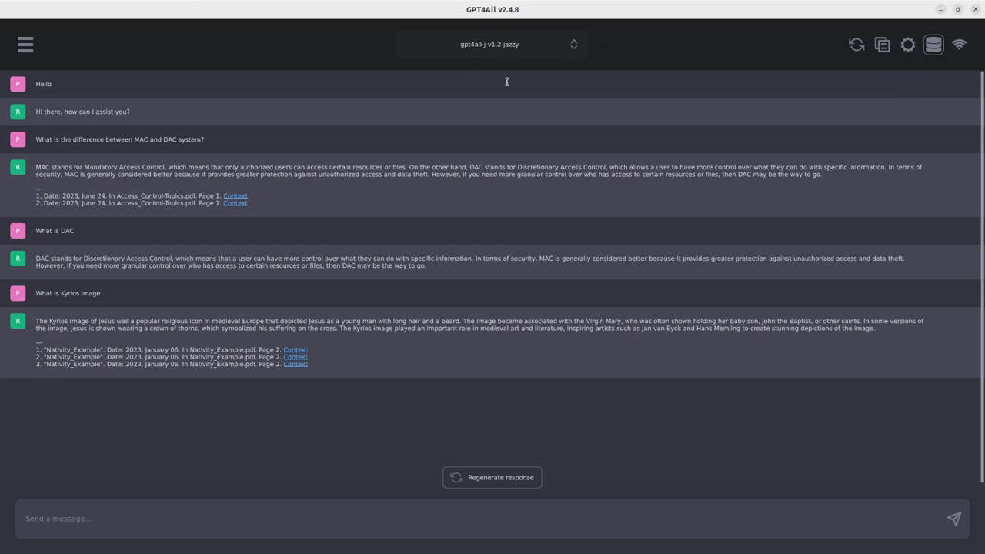
Review the collections in the LocalDocs Plugin settings and check which ones are enabled for the current chat
left_click(906, 46)
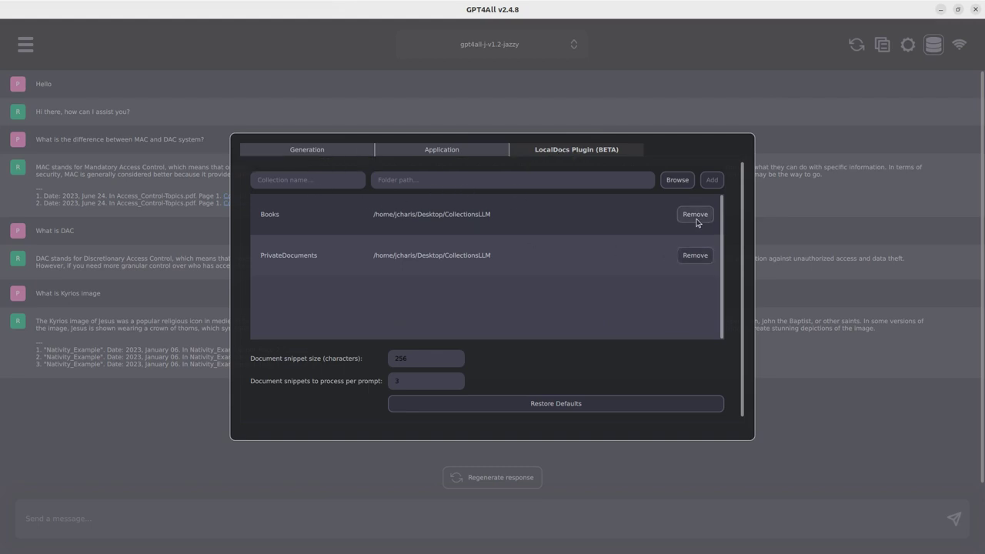
left_click(870, 109)
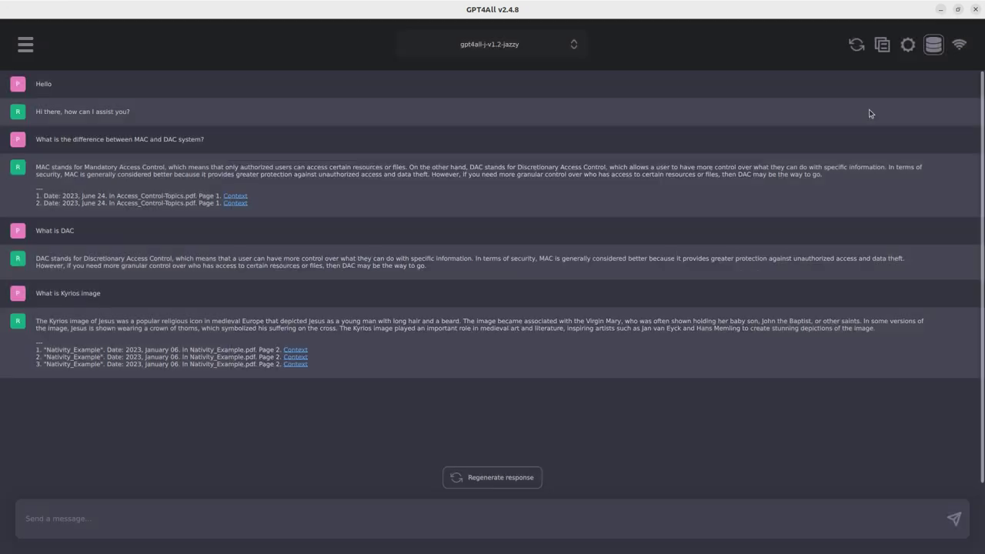
left_click(937, 49)
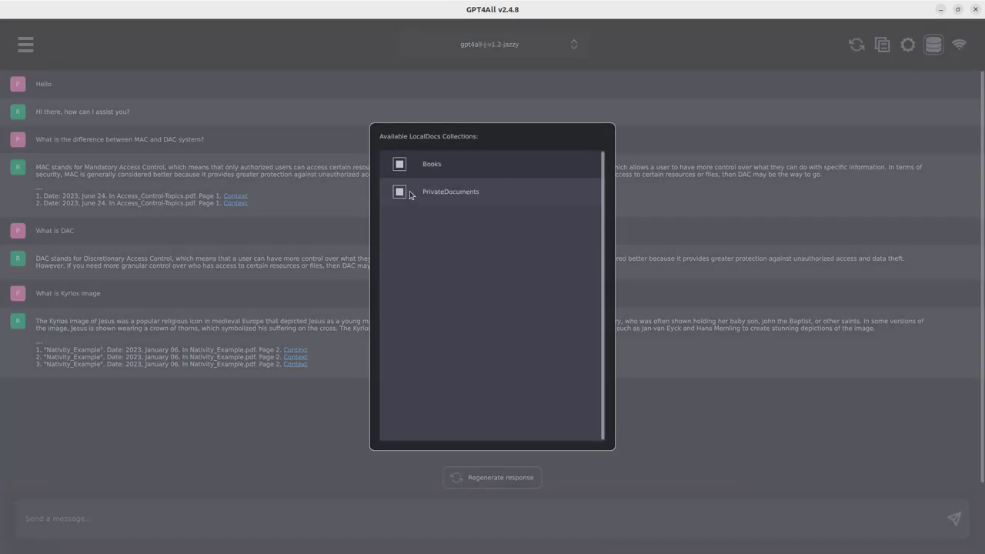
left_click(675, 394)
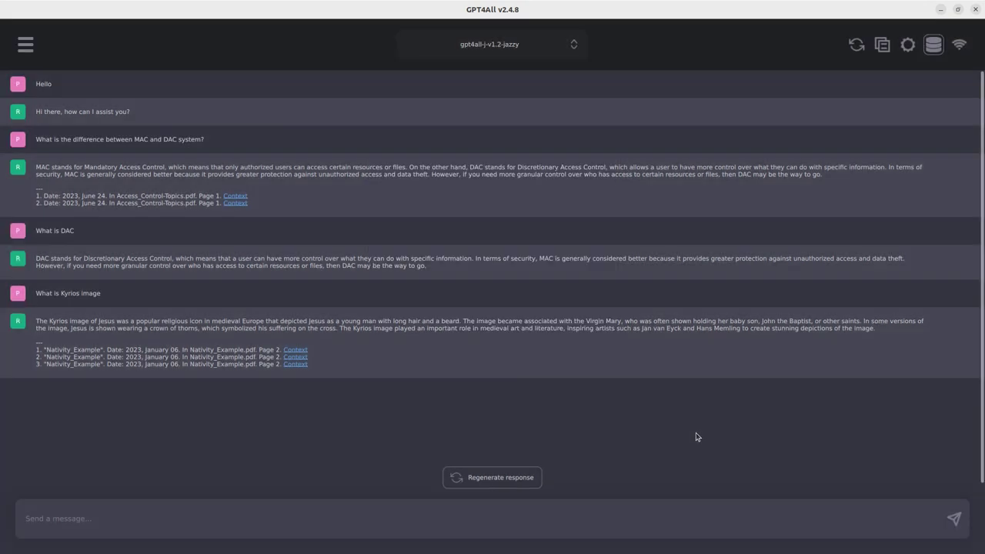